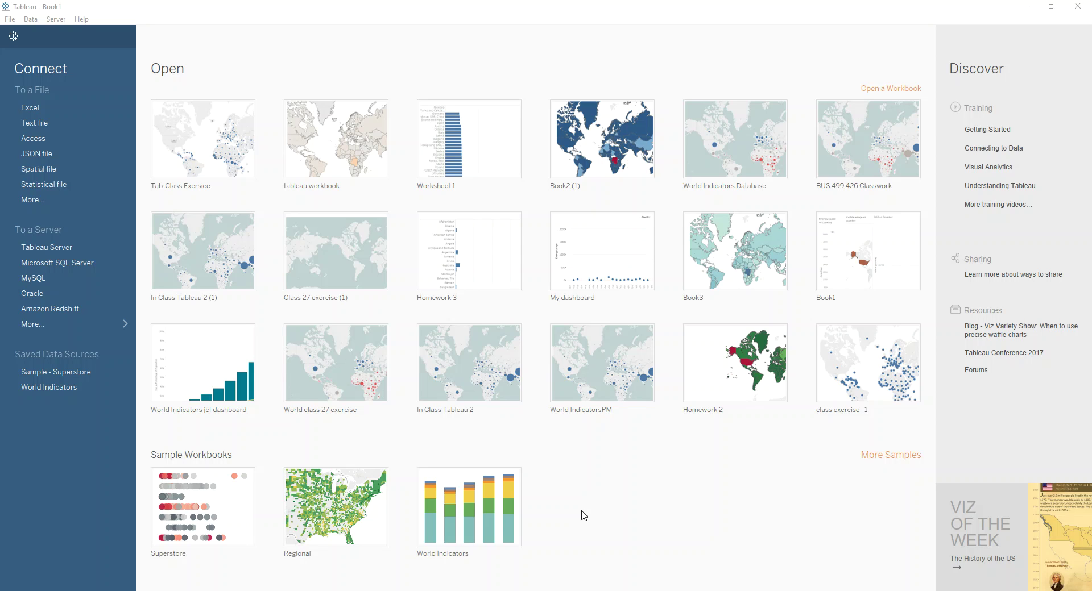
# Bring Tableau into focus with the World Indicators Population and Birth Rate map open.
pyautogui.click(581, 516)
pyautogui.click(504, 537)
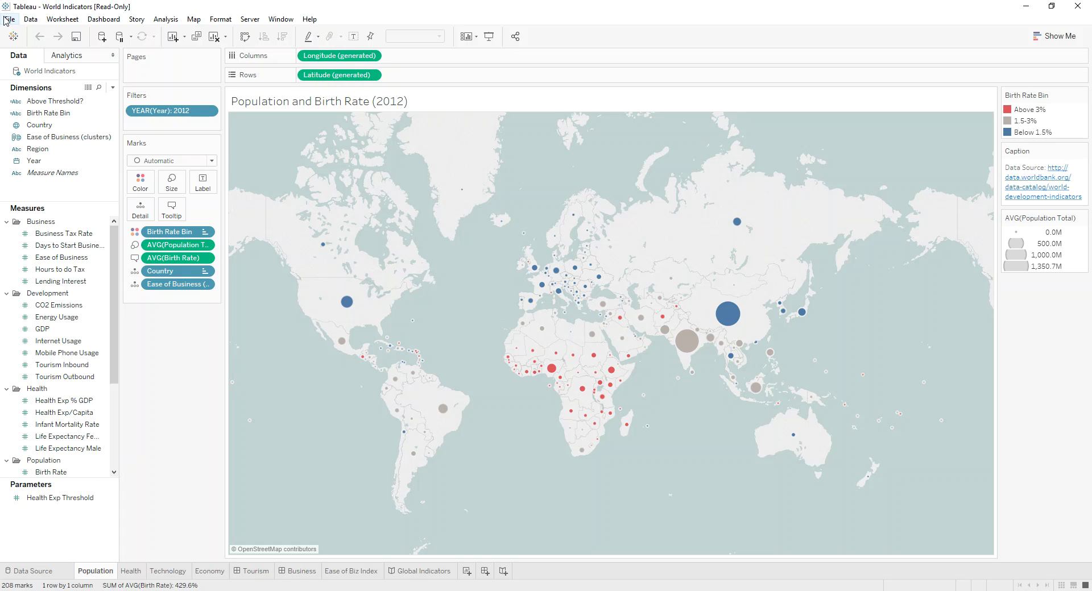
pyautogui.click(6, 21)
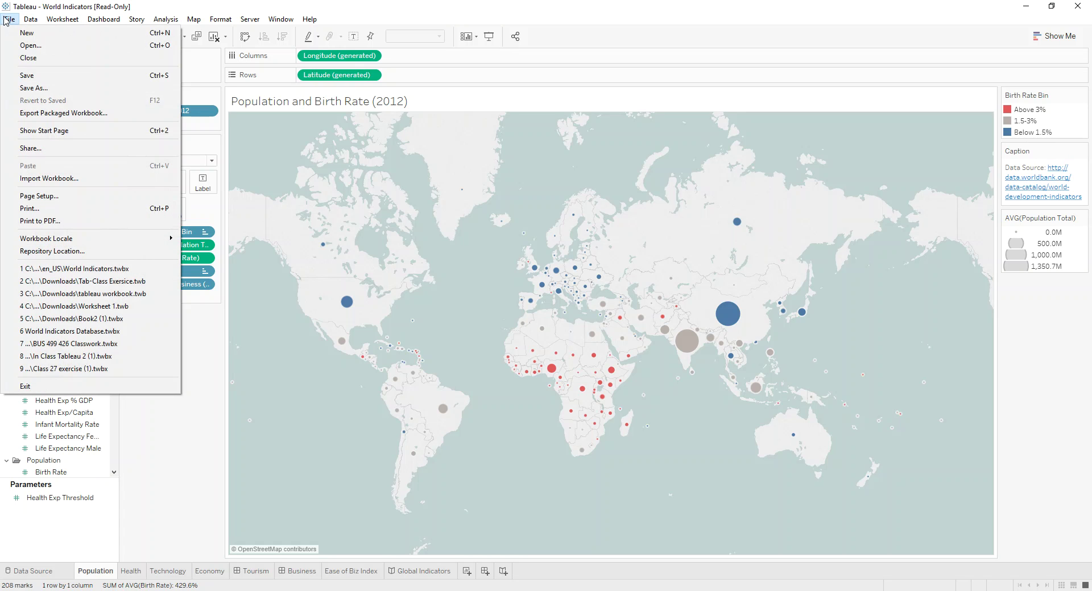
pyautogui.click(7, 21)
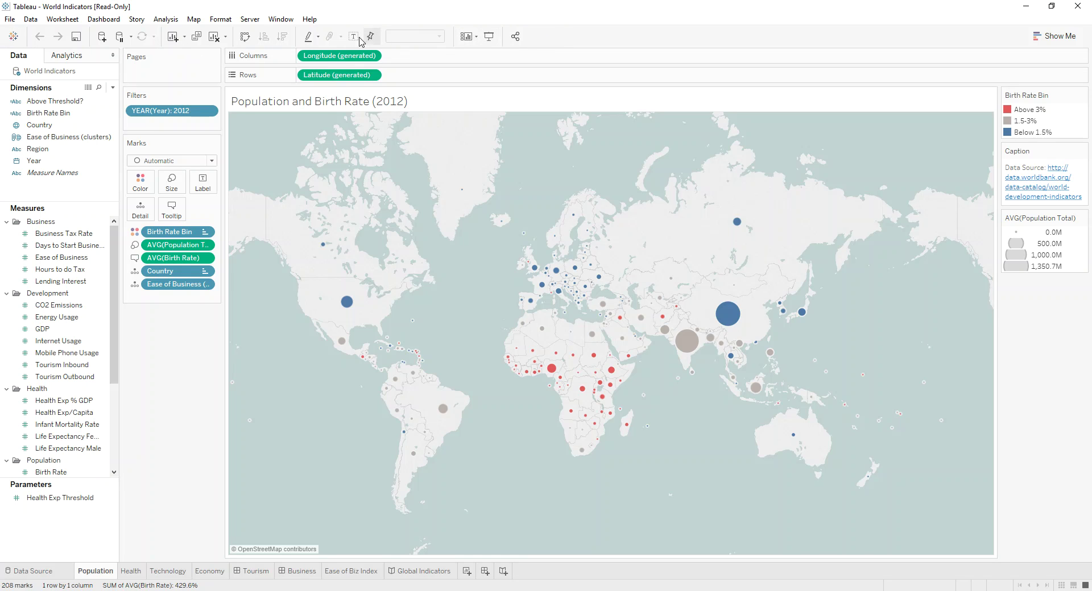
pyautogui.click(14, 37)
pyautogui.click(14, 37)
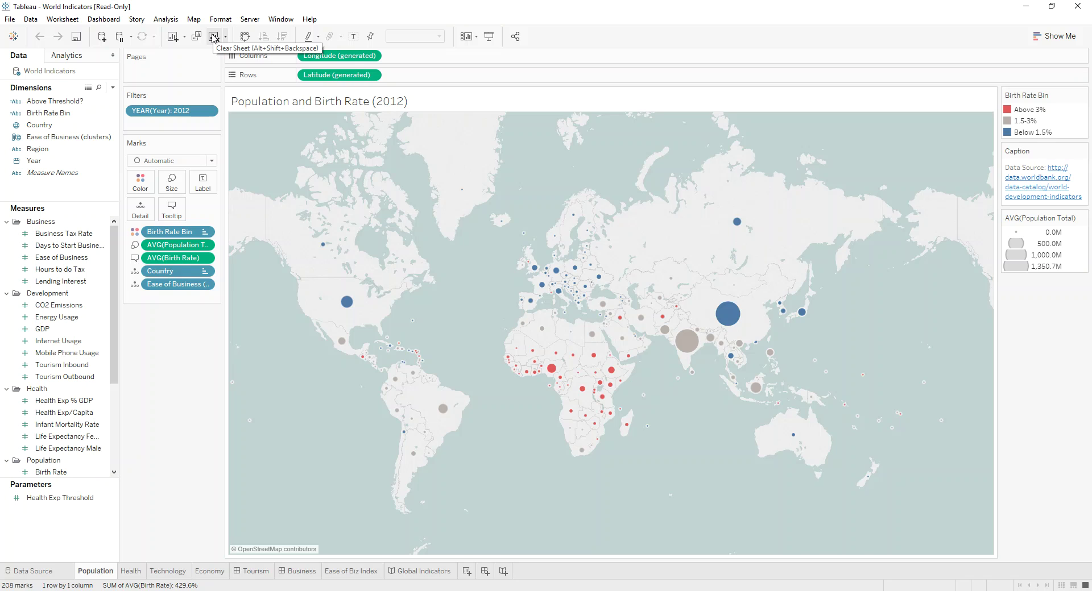
pyautogui.click(246, 37)
pyautogui.click(246, 37)
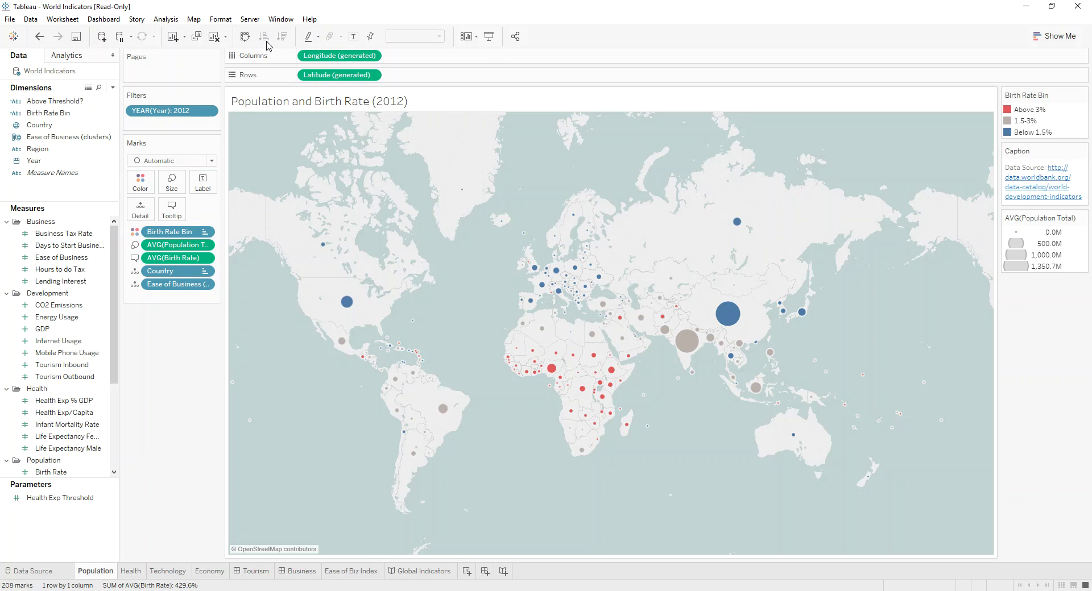
pyautogui.click(489, 37)
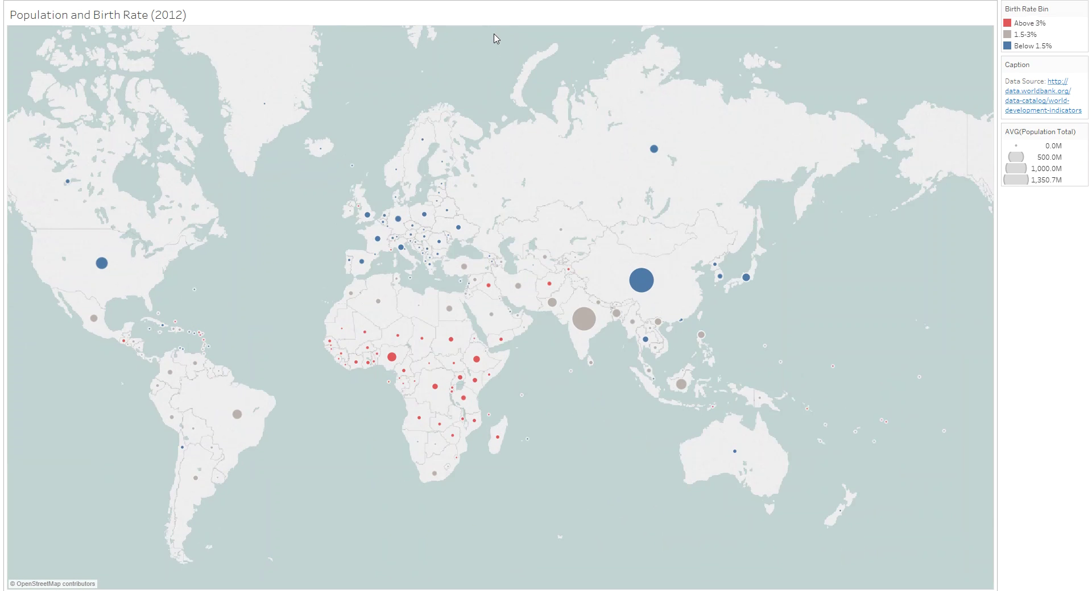
pyautogui.press('Escape')
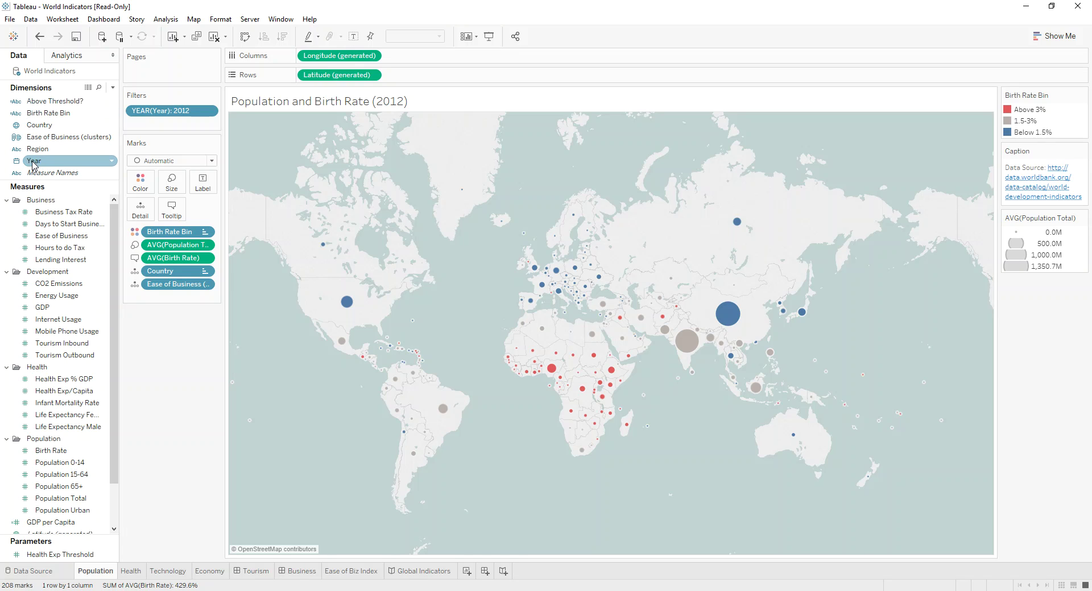
# Toggle the Analytics and Data panes, then create blank Sheet 12 and Dashboard 3.
pyautogui.click(77, 57)
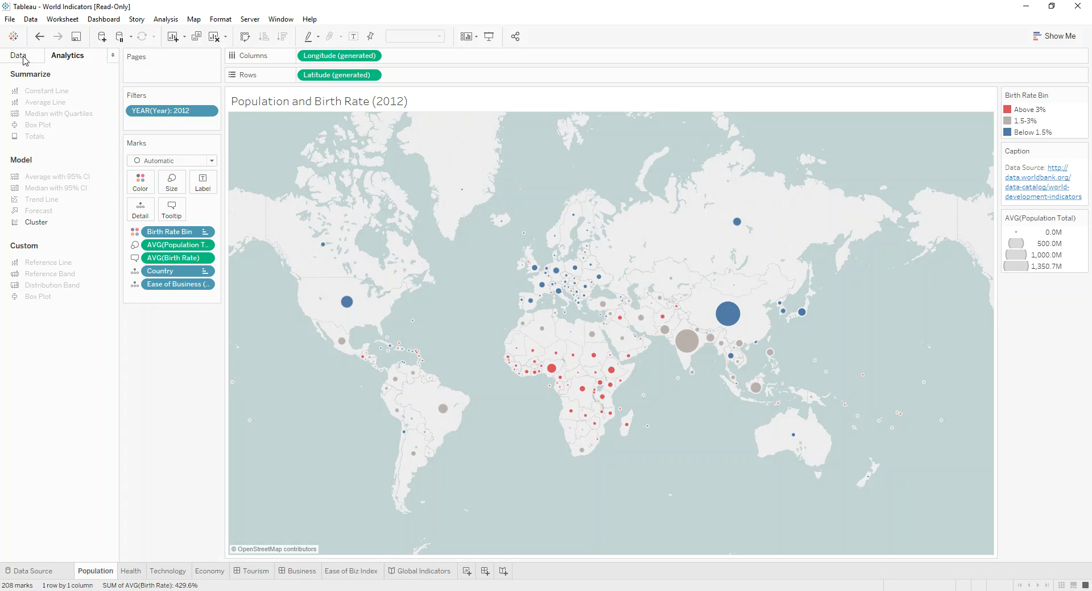
pyautogui.click(24, 58)
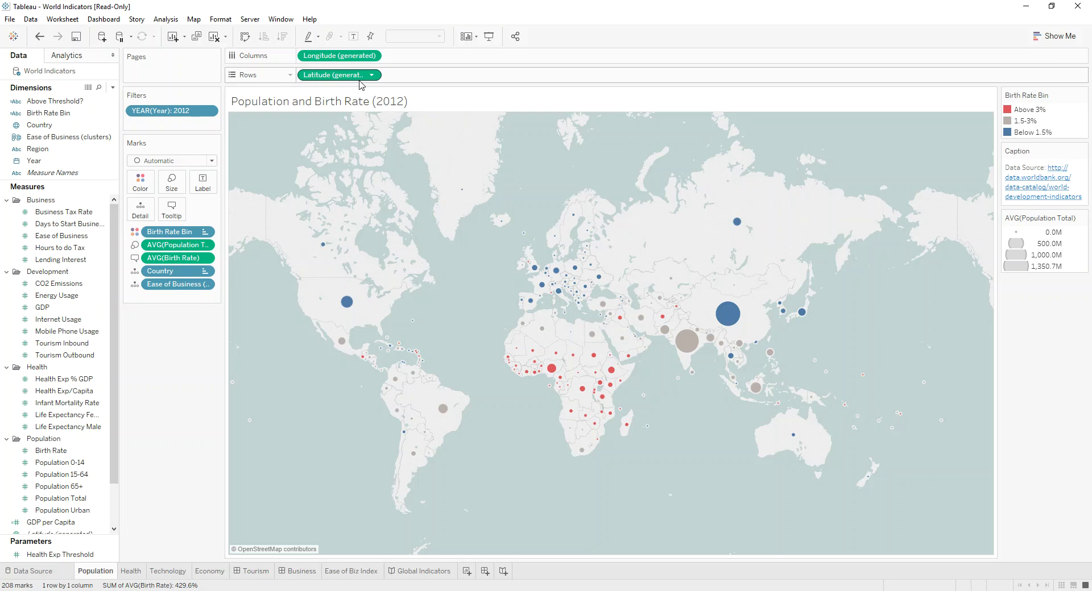
pyautogui.moveTo(323, 59); pyautogui.dragTo(270, 70)
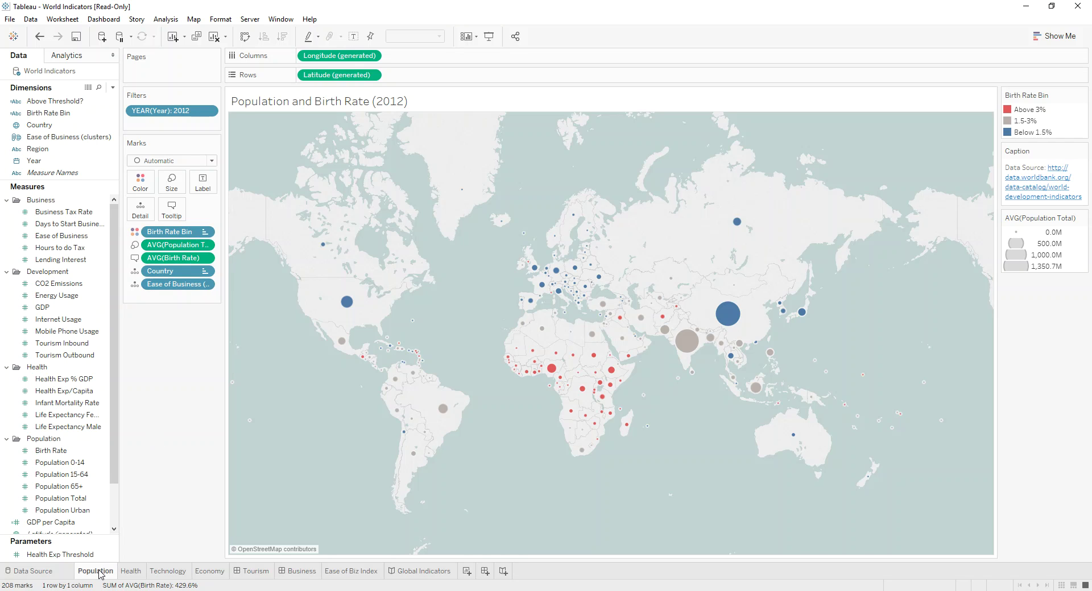
pyautogui.moveTo(466, 571)
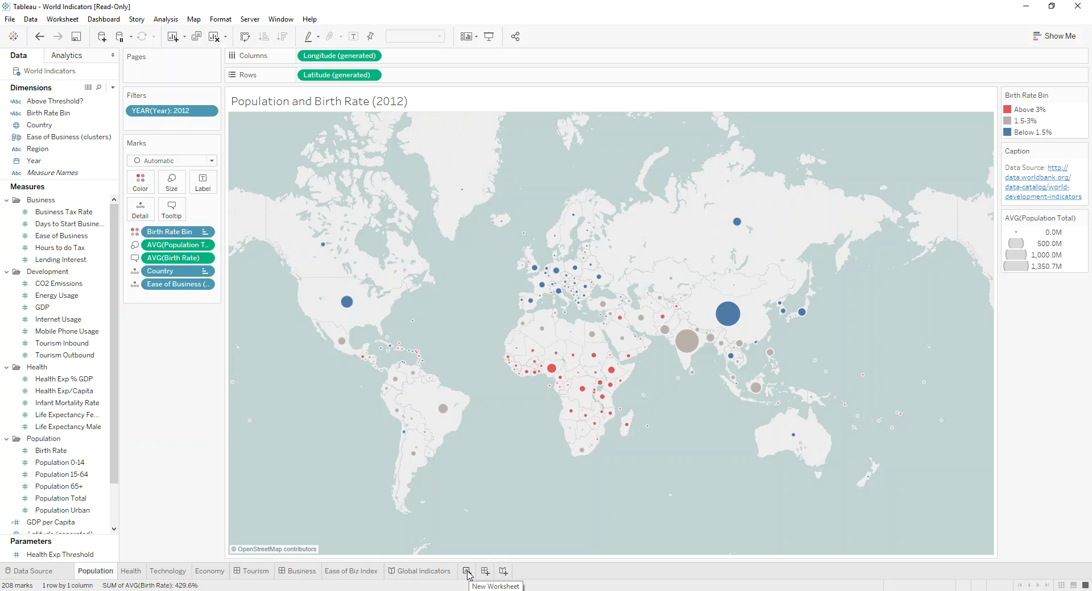
pyautogui.click(467, 571)
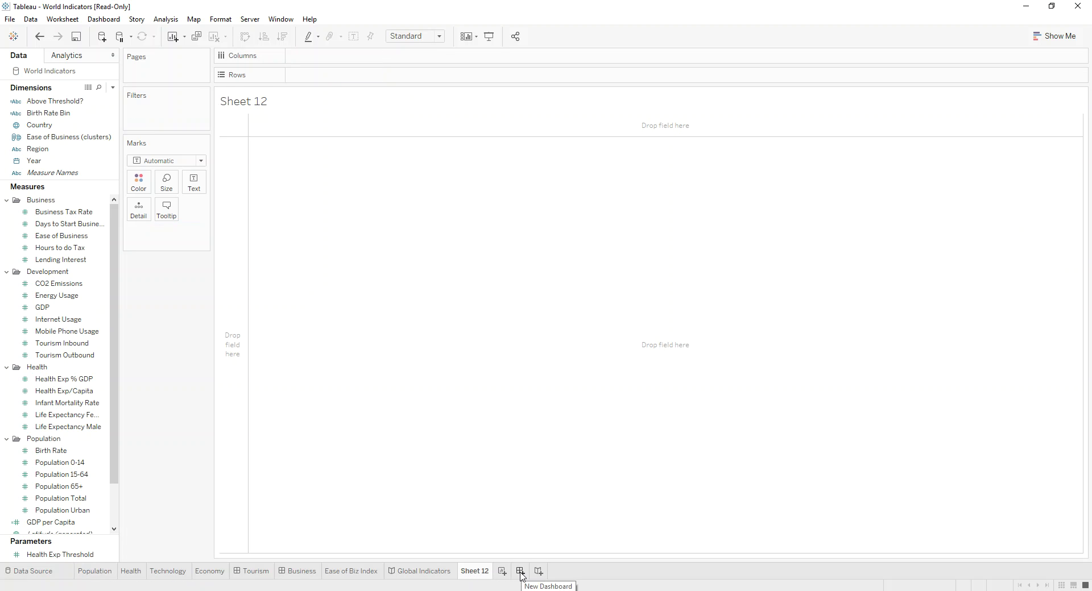
pyautogui.click(520, 571)
# Stack the Population map above the Health spending chart on Dashboard 3, then create Story 2.
pyautogui.moveTo(45, 159); pyautogui.dragTo(253, 165)
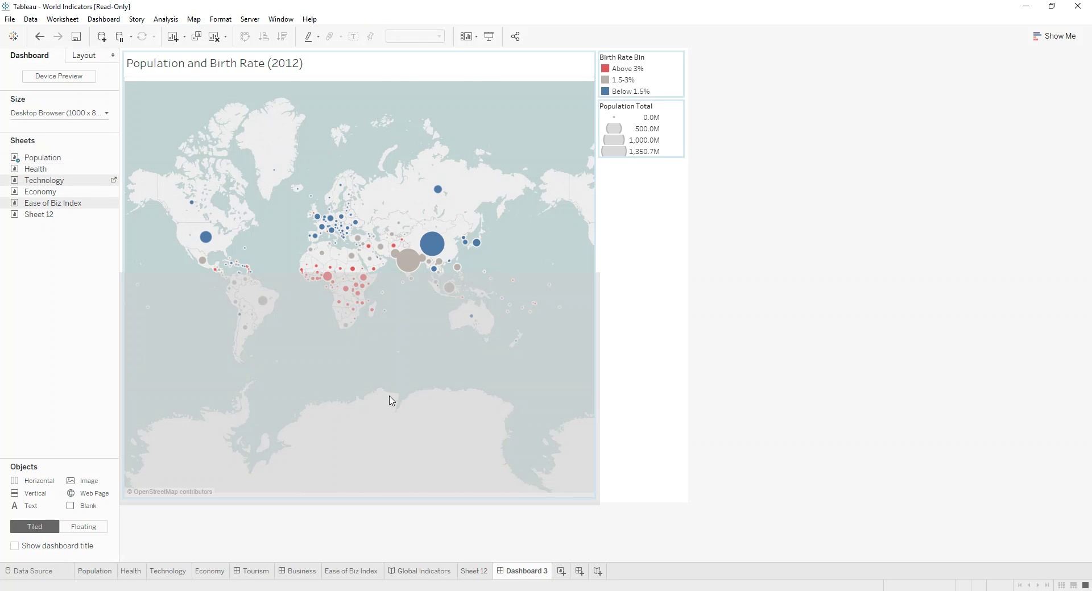
pyautogui.moveTo(391, 401); pyautogui.dragTo(391, 401)
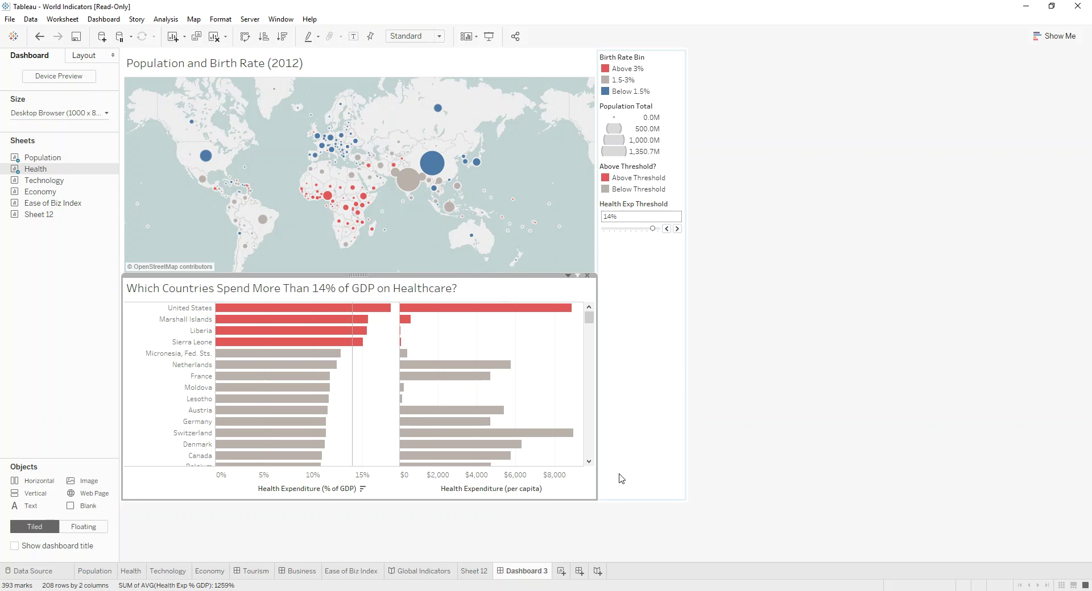
pyautogui.moveTo(595, 479)
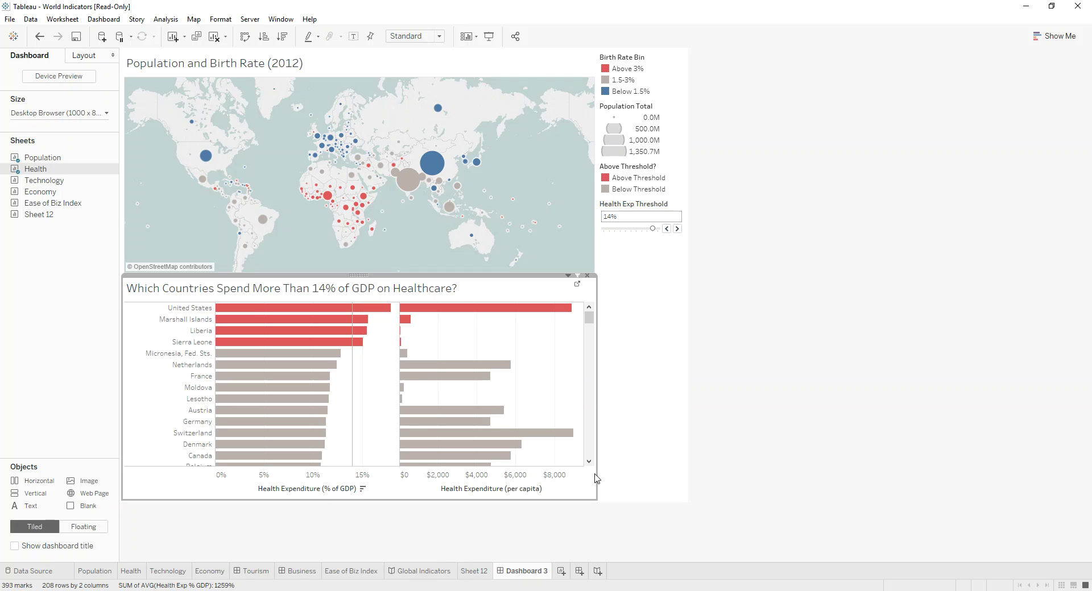
pyautogui.click(599, 573)
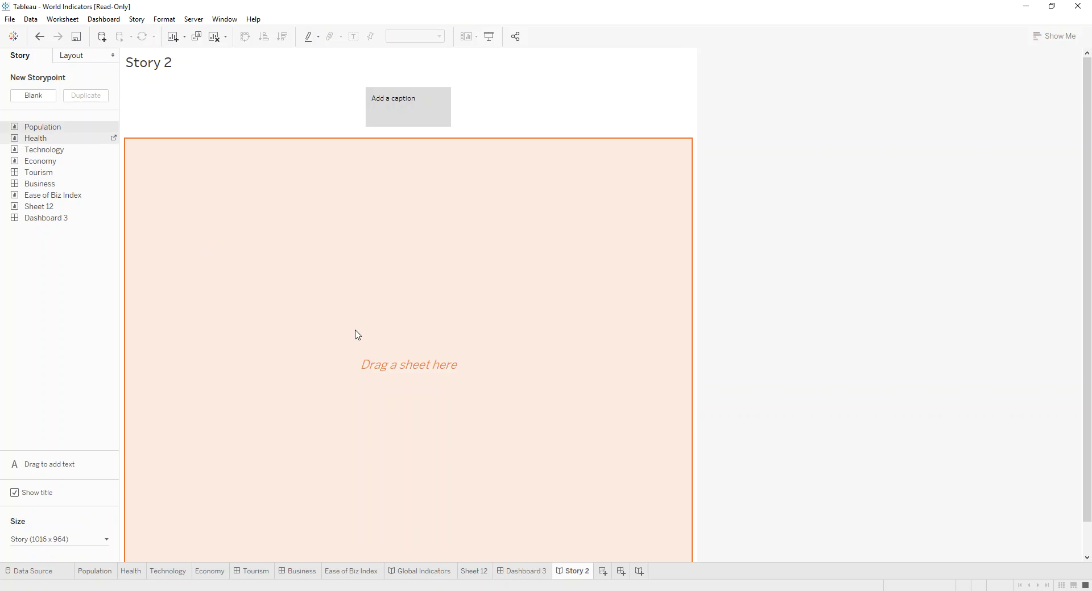
# Make the Population map Story 2's first story point, then return to Sheet 12.
pyautogui.moveTo(73, 131); pyautogui.dragTo(357, 335)
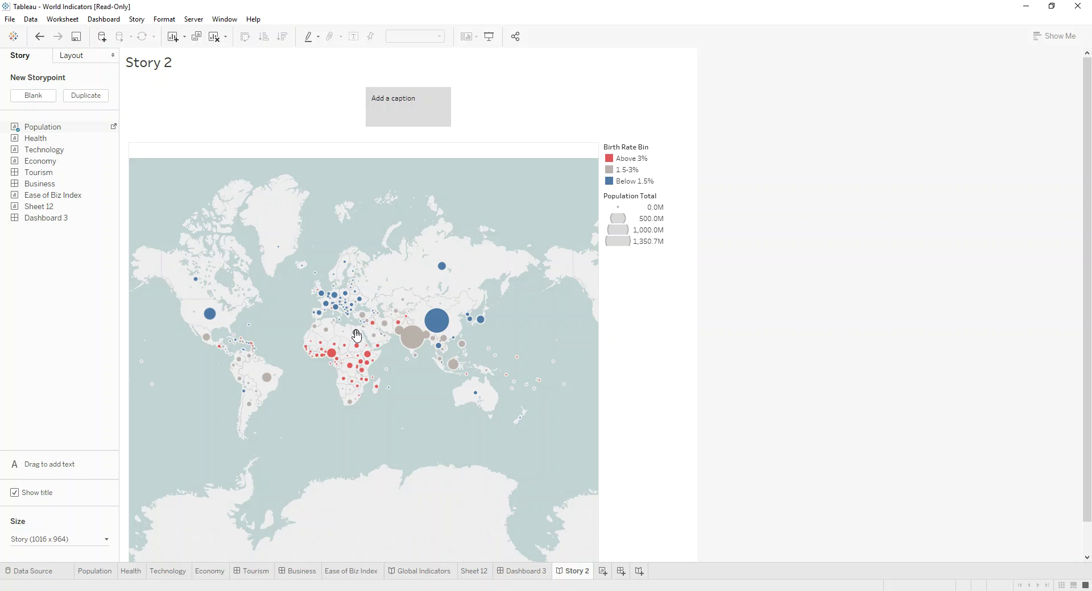
pyautogui.click(475, 572)
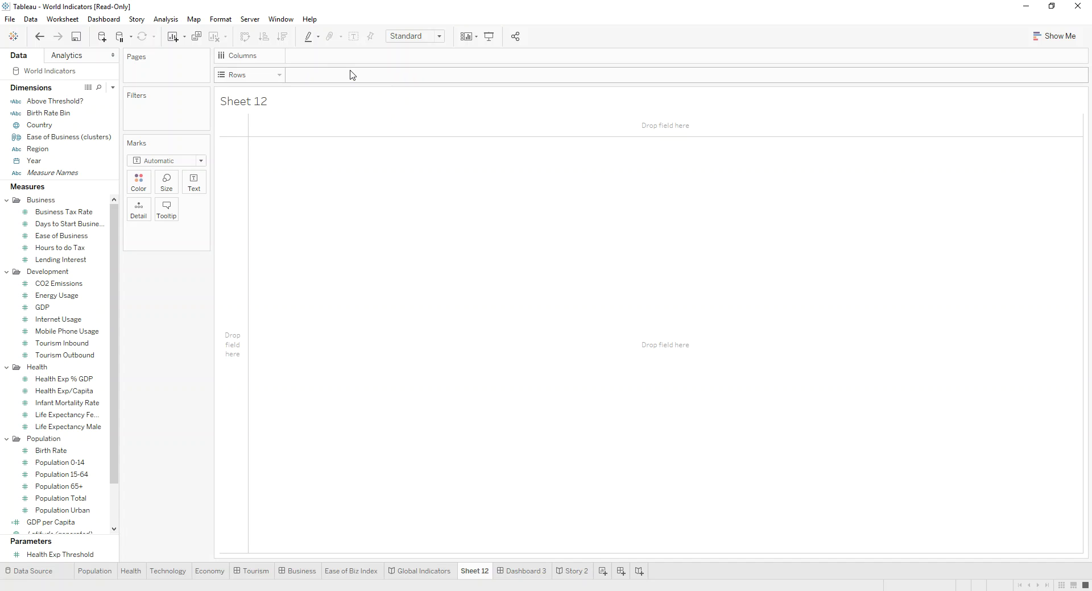
# Put Country on Columns, then move it to Rows to list all 208 countries.
pyautogui.click(57, 126)
pyautogui.moveTo(57, 130); pyautogui.dragTo(340, 60)
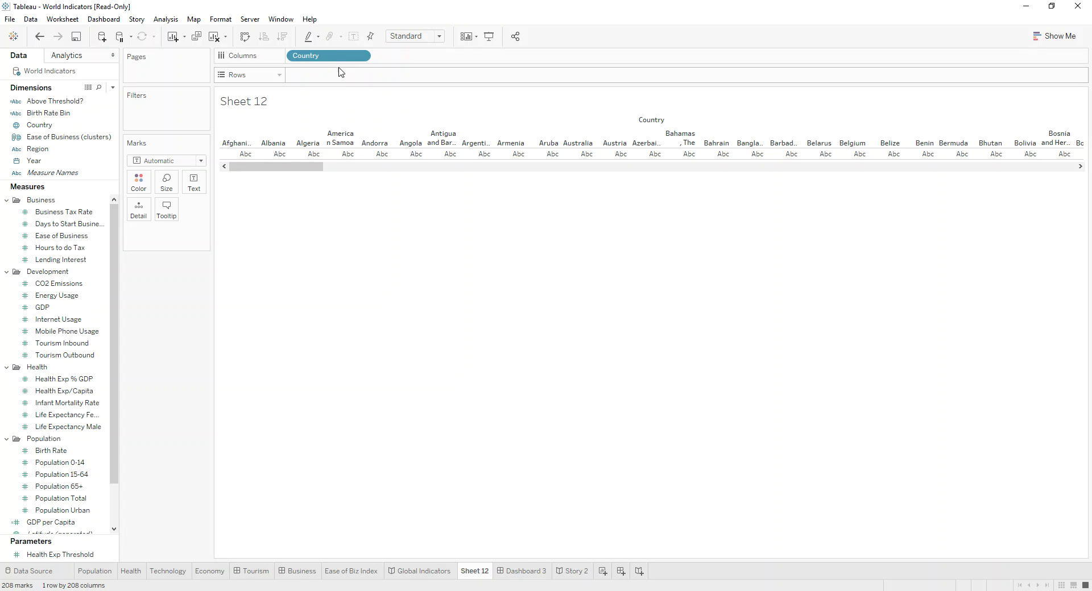
pyautogui.moveTo(336, 56); pyautogui.dragTo(340, 75)
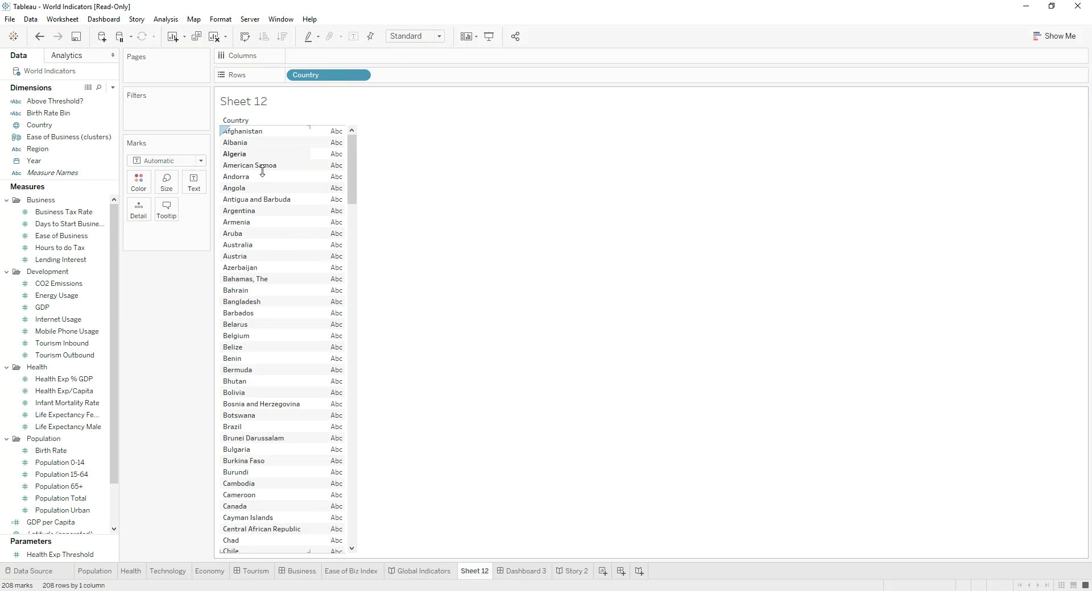